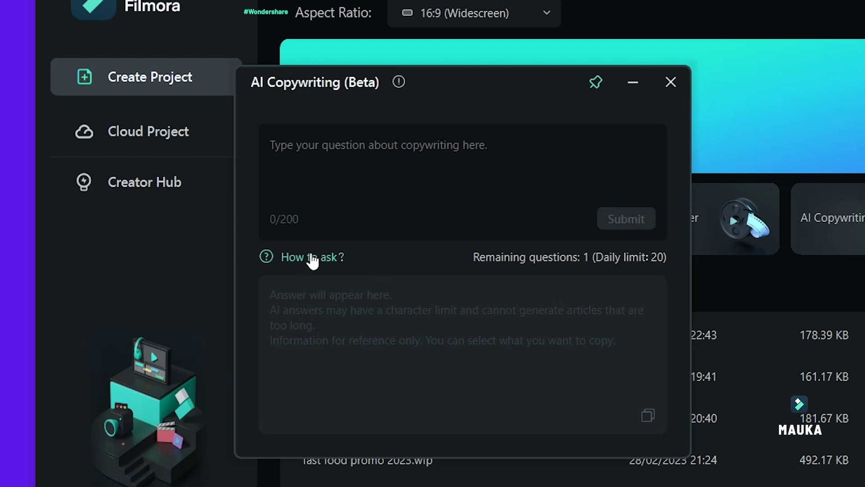
# View the sample questions in AI Copywriting, return to the question form, and submit "Give me 5 cool food video ideas."
pyautogui.click(286, 258)
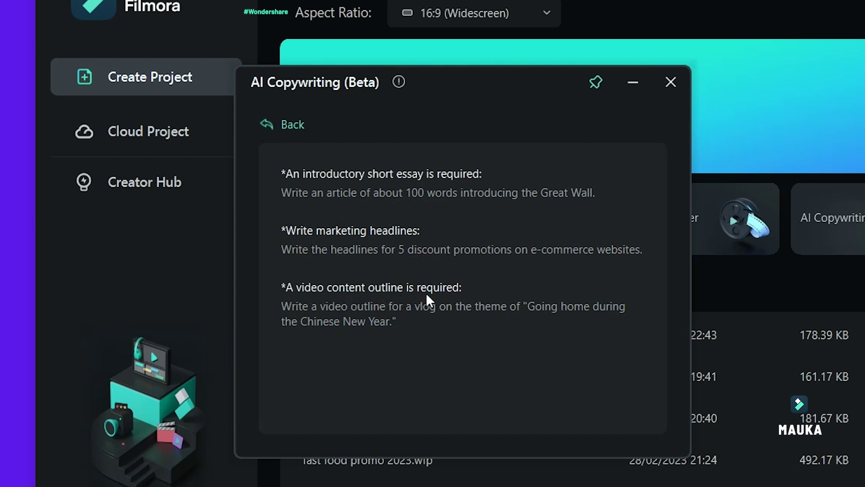
pyautogui.click(269, 129)
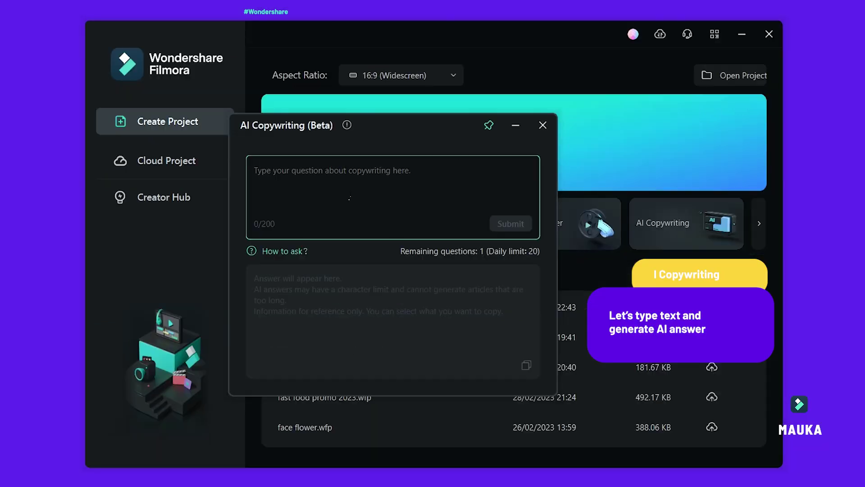
pyautogui.write('Give me 5 cool ')
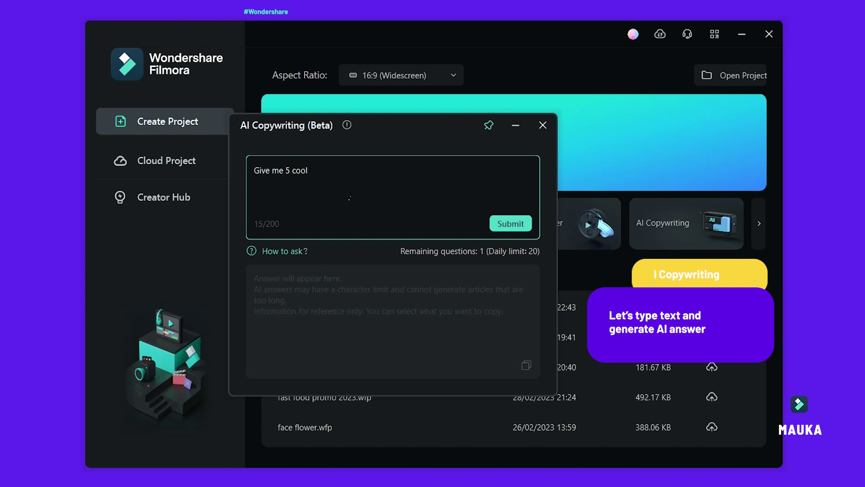
pyautogui.write('food video ideas.')
pyautogui.click(518, 223)
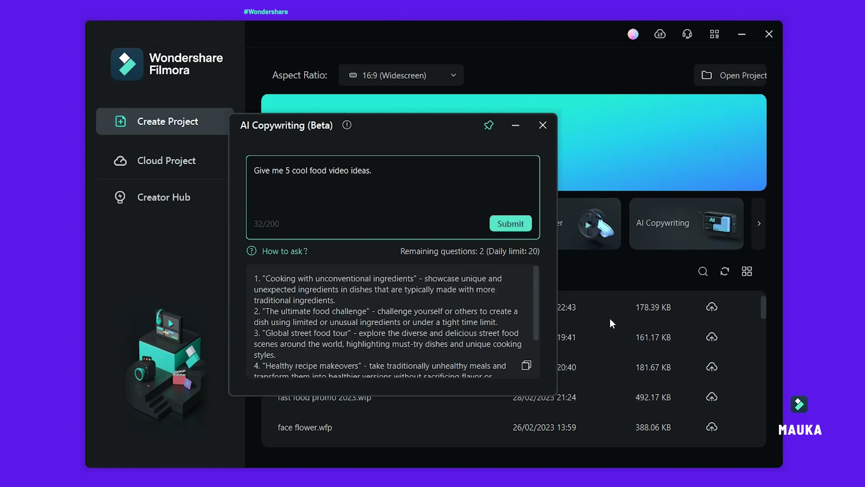
# Read through the generated food video ideas and copy the whole answer to the clipboard
pyautogui.click(537, 300)
pyautogui.moveTo(536, 300)
pyautogui.mouseDown()
pyautogui.moveTo(537, 336)
pyautogui.moveTo(542, 283)
pyautogui.moveTo(534, 290)
pyautogui.mouseUp()
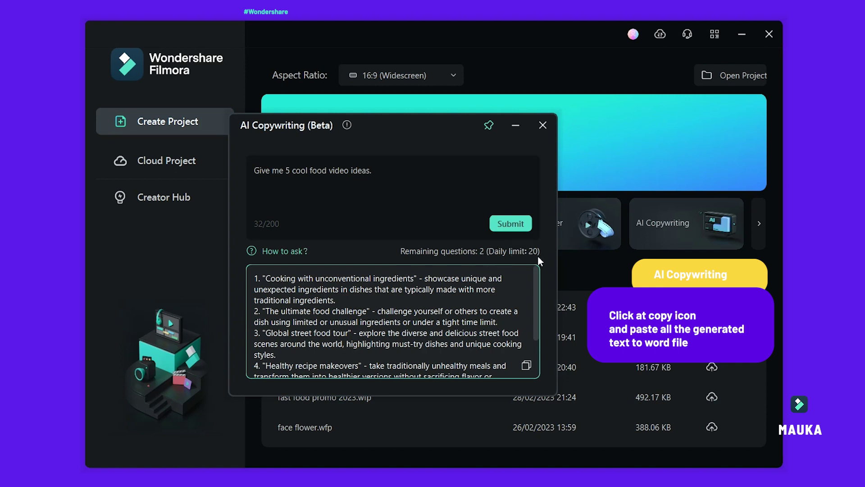
pyautogui.scroll(-3, 298, 344)
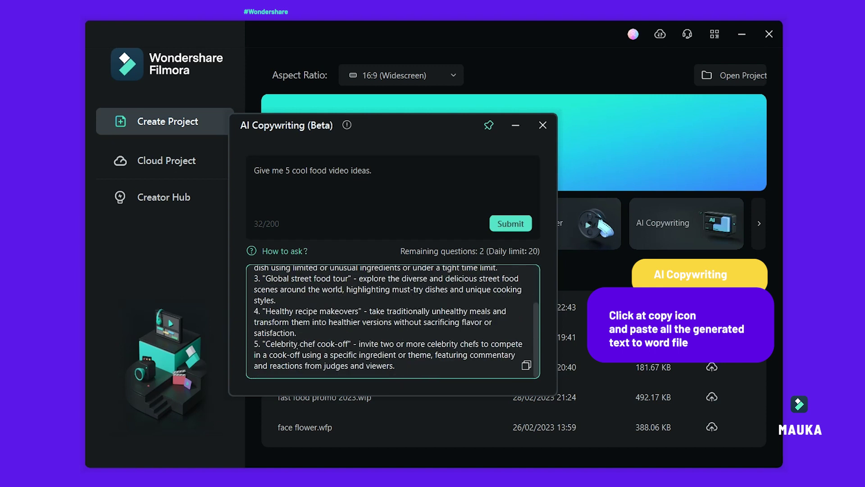
pyautogui.click(525, 366)
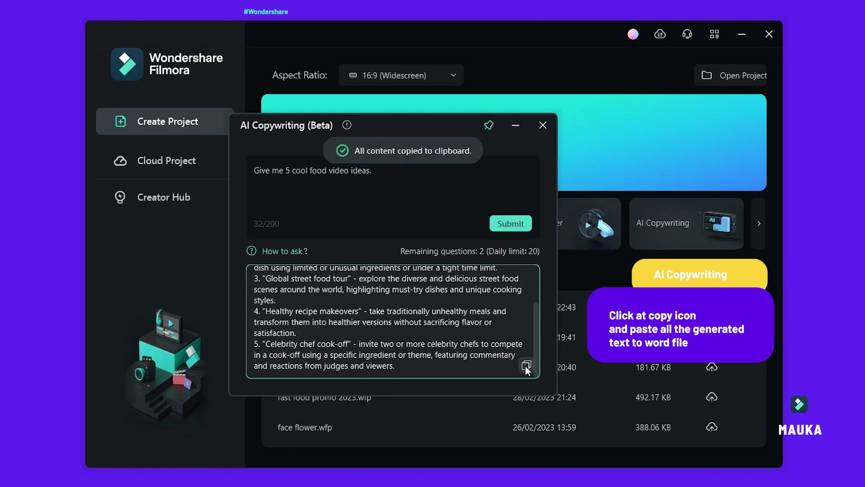
# Create and open a new Microsoft Word document from the desktop, and minimize the AI Copywriting window
pyautogui.rightClick(847, 154)
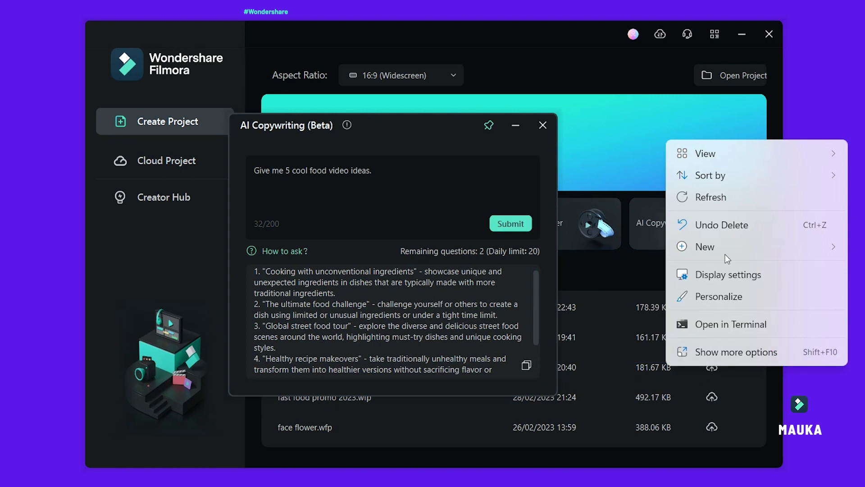
pyautogui.click(726, 255)
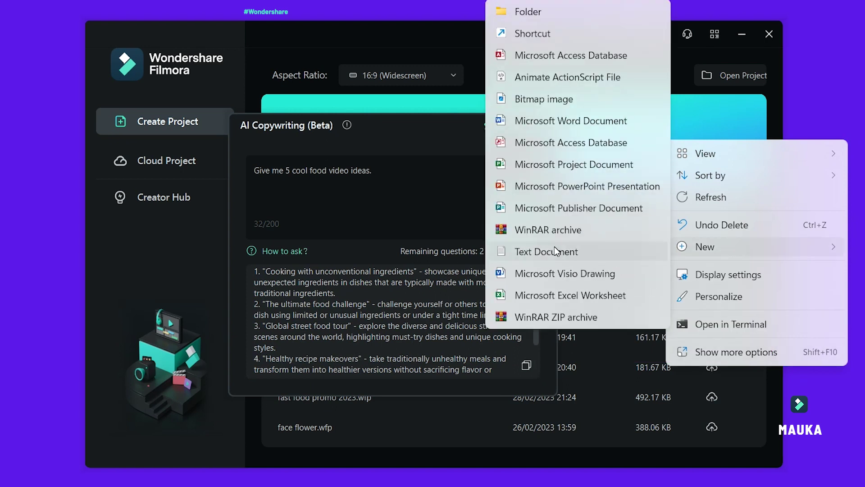
pyautogui.click(600, 125)
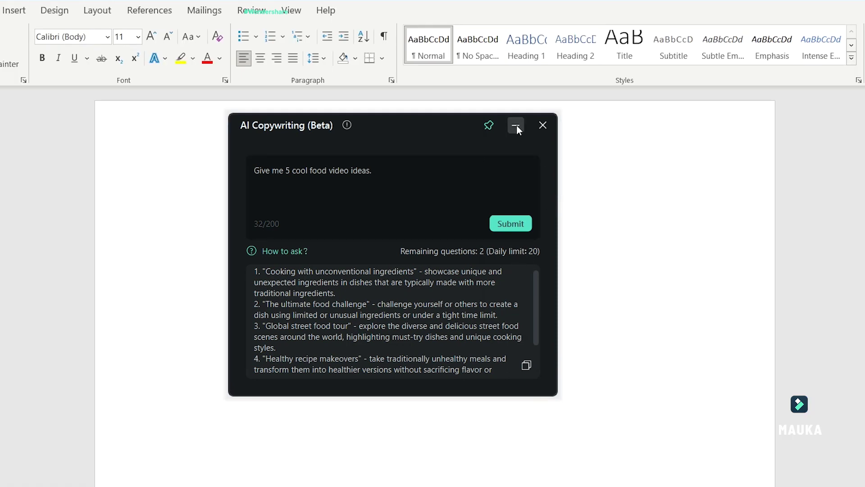
pyautogui.click(515, 125)
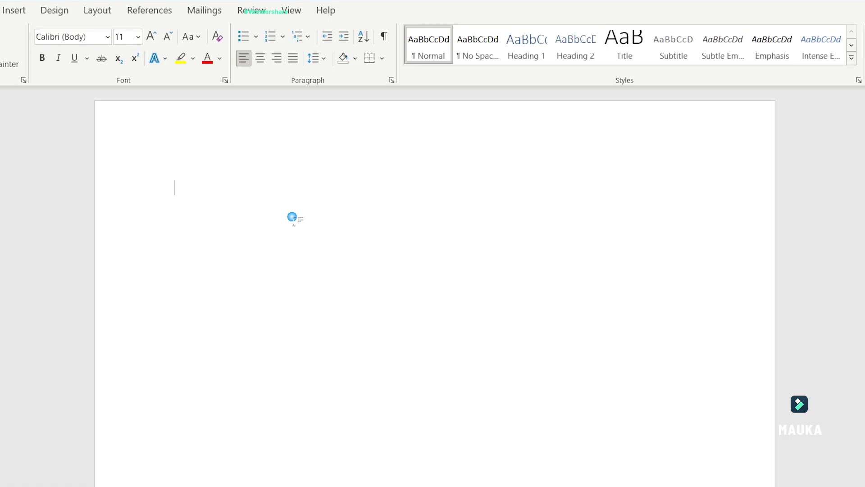
# Paste the copied food video ideas into the Word document and accept the suggested correction for "Global street"
pyautogui.rightClick(292, 218)
pyautogui.click(328, 290)
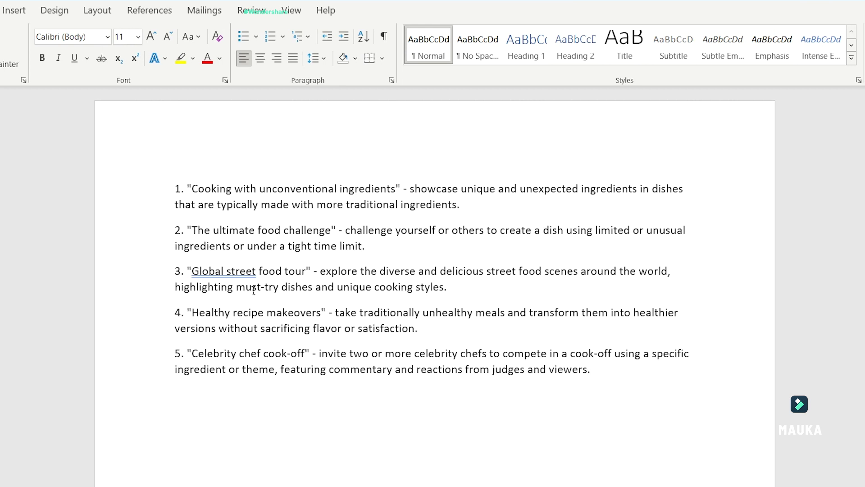
pyautogui.rightClick(224, 271)
pyautogui.click(223, 287)
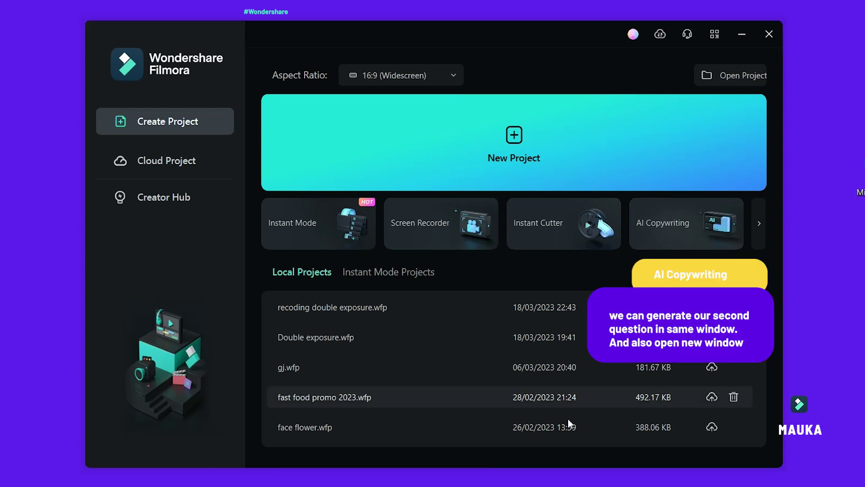
# Switch back to Filmora, close the existing AI Copywriting window and open a fresh one
pyautogui.click(604, 455)
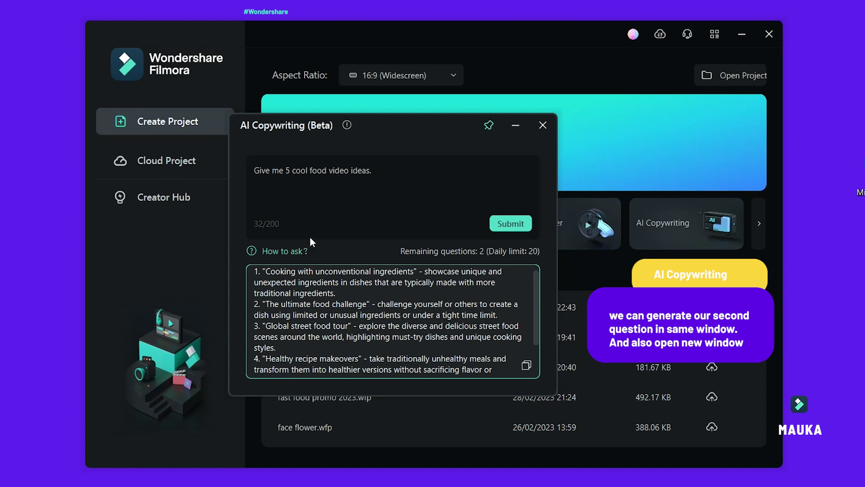
pyautogui.click(385, 172)
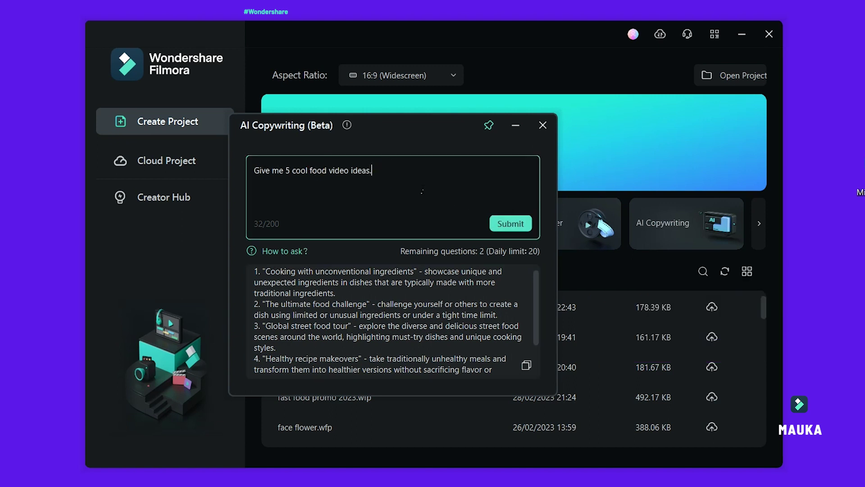
pyautogui.click(540, 128)
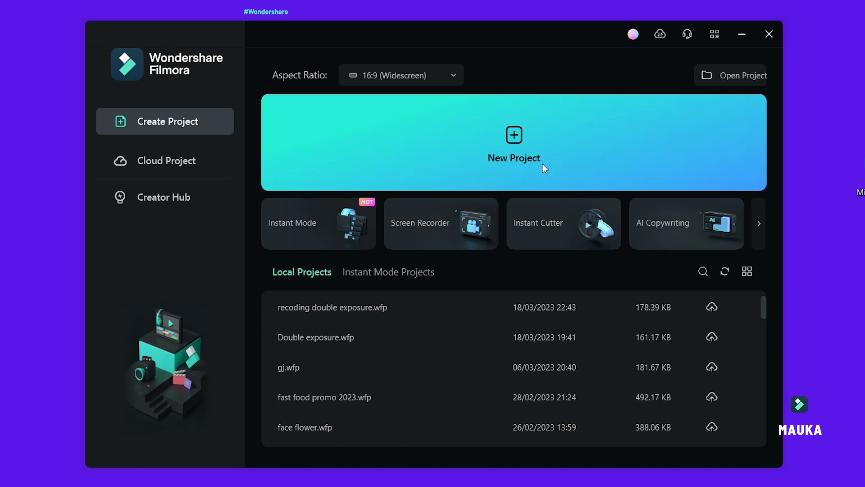
pyautogui.click(658, 228)
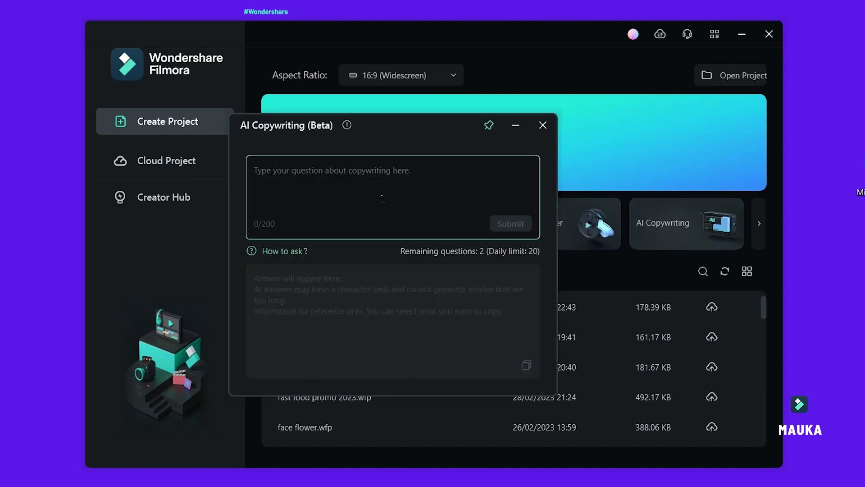
pyautogui.write('how to')
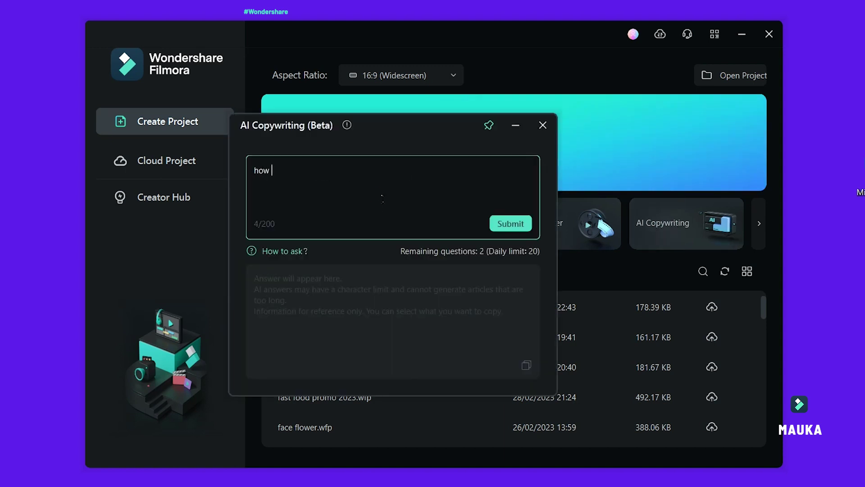
pyautogui.press('BackSpace')
pyautogui.press('BackSpace')
pyautogui.press('BackSpace')
pyautogui.press('BackSpace')
pyautogui.press('BackSpace')
pyautogui.press('BackSpace')
pyautogui.press('BackSpace')
# Submit the question "give me 5 youtube channel ideas." and copy the generated answer
pyautogui.write('give me 5 youtube channel ideas.')
pyautogui.click(503, 223)
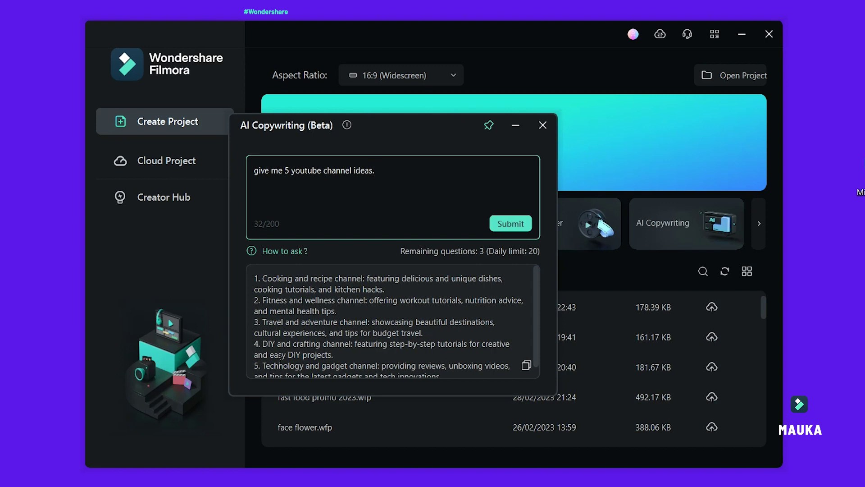
pyautogui.scroll(-1, 334, 360)
pyautogui.click(525, 366)
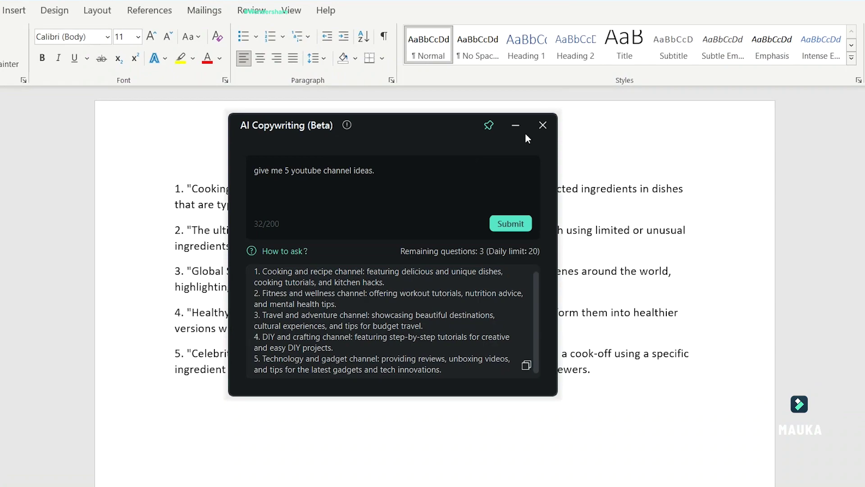
# Paste the channel ideas below the food video list in Word, and close the AI Copywriting window in Filmora
pyautogui.click(632, 377)
pyautogui.hotkey('ctrl', 'v')
pyautogui.scroll(-2, 506, 441)
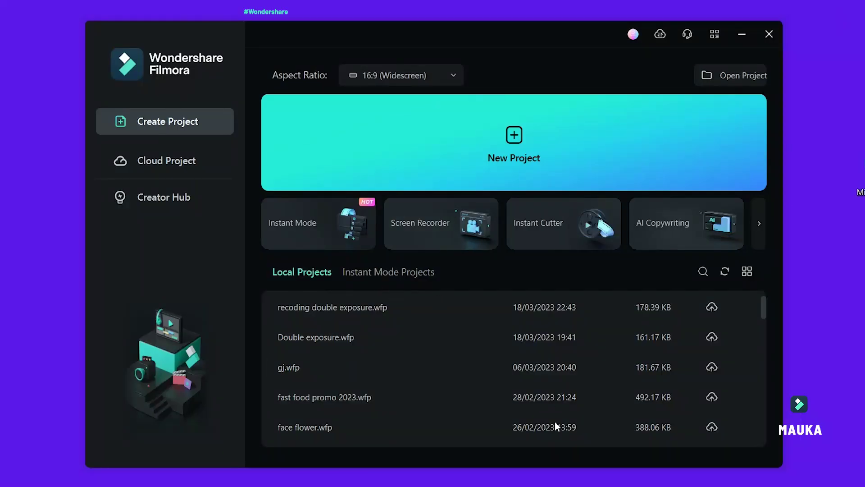
pyautogui.click(542, 444)
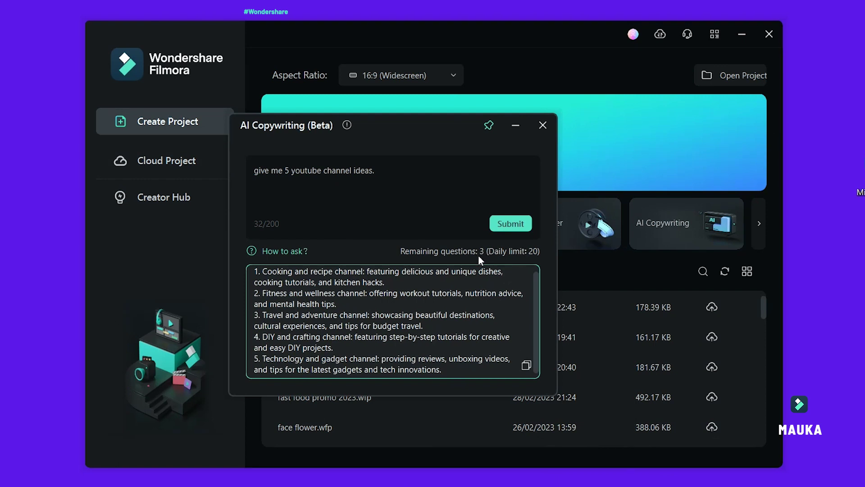
pyautogui.click(543, 124)
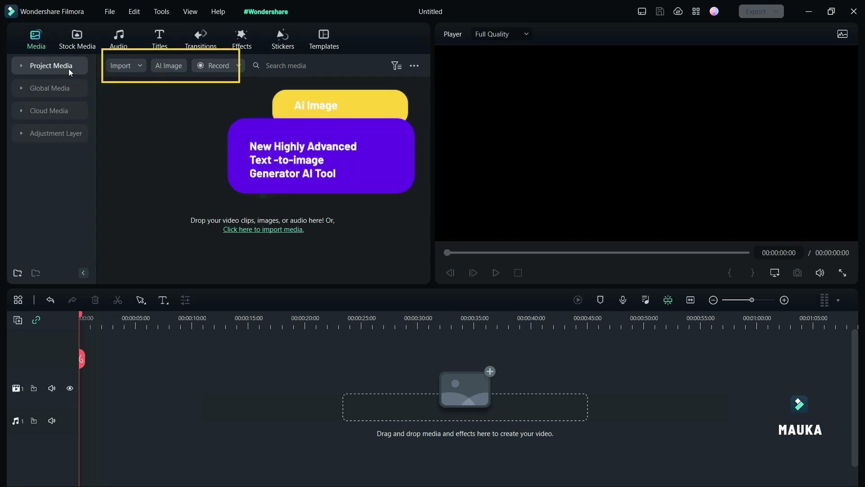
# Generate a 512x512 AI image from "A steampunk-inspired robot standing in front of a clock tower, gears turning in the background."
pyautogui.click(167, 68)
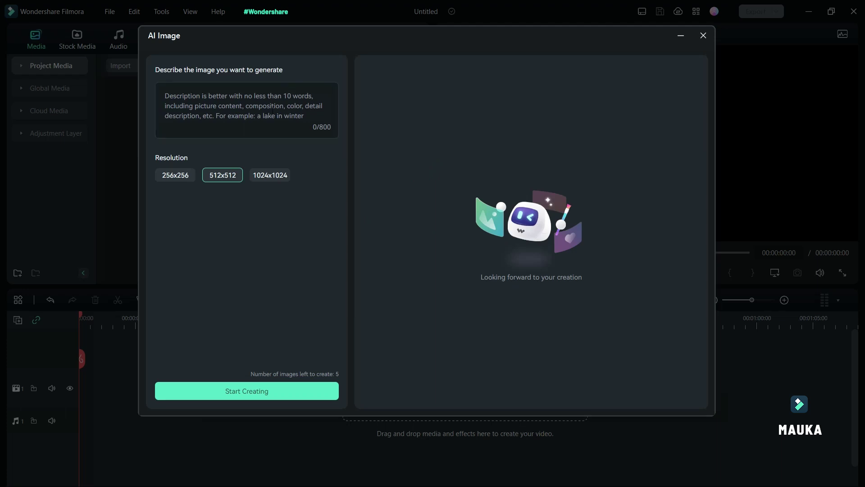
pyautogui.click(247, 95)
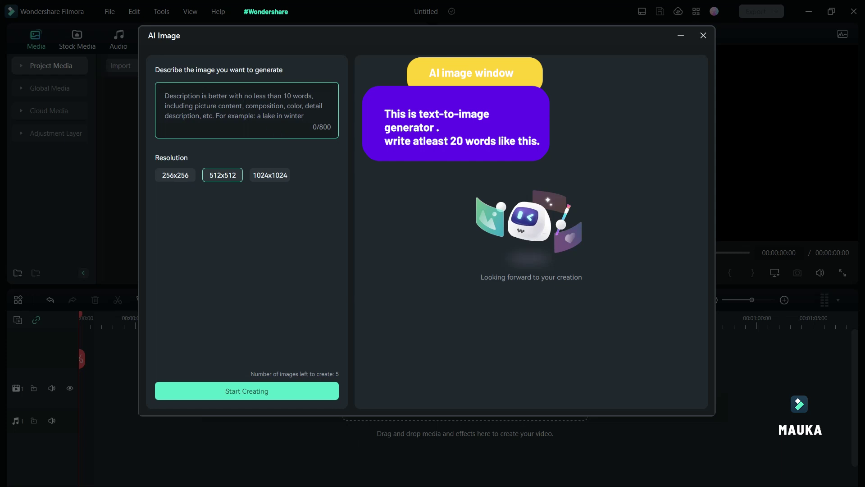
pyautogui.hotkey('ctrl', 'v')
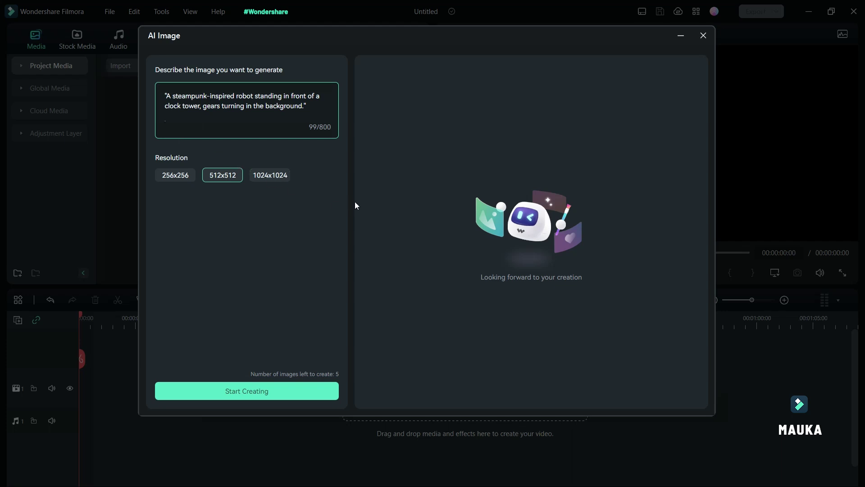
pyautogui.click(274, 393)
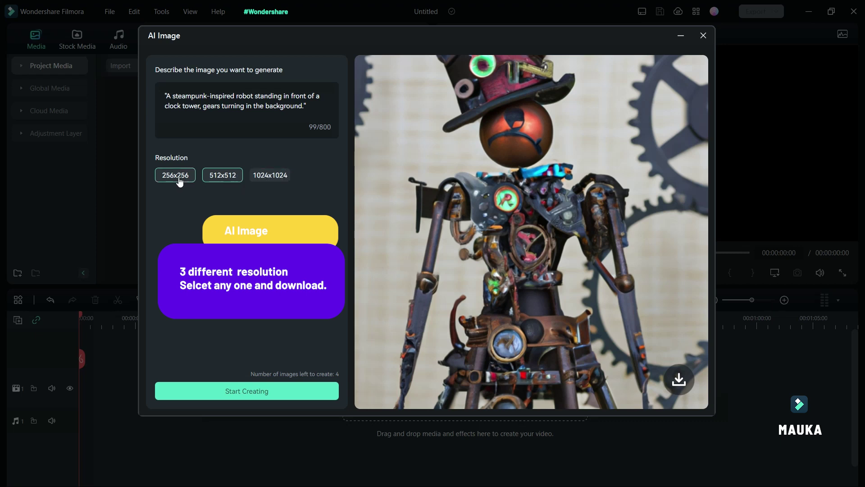
# Choose the 1024x1024 resolution and download the generated robot image to the project media
pyautogui.click(265, 179)
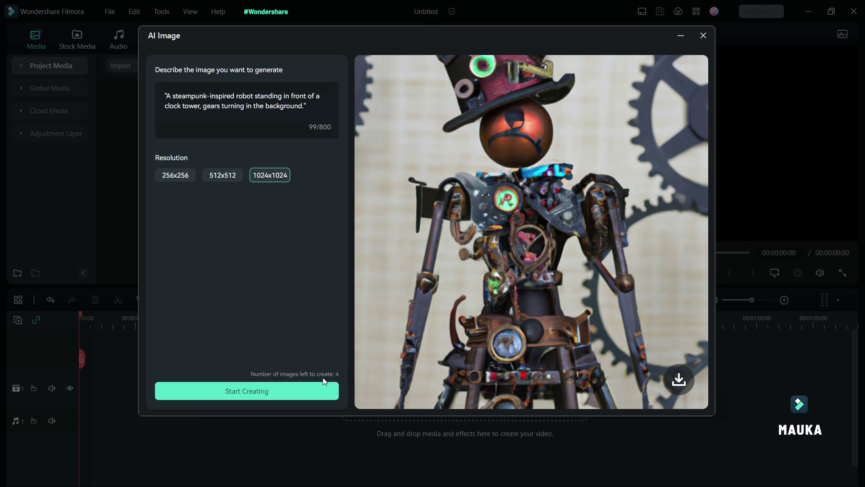
pyautogui.click(679, 381)
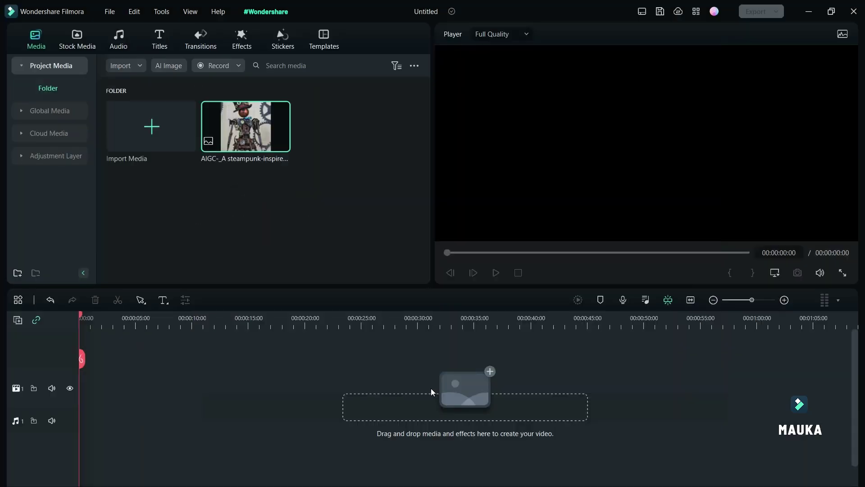
# Preview the downloaded robot image and place it at the start of video track 1
pyautogui.doubleClick(252, 127)
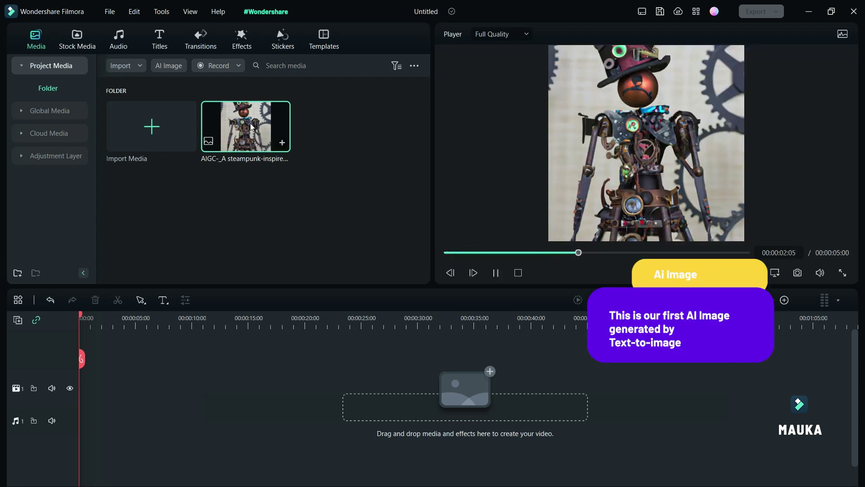
pyautogui.moveTo(250, 129); pyautogui.dragTo(85, 386)
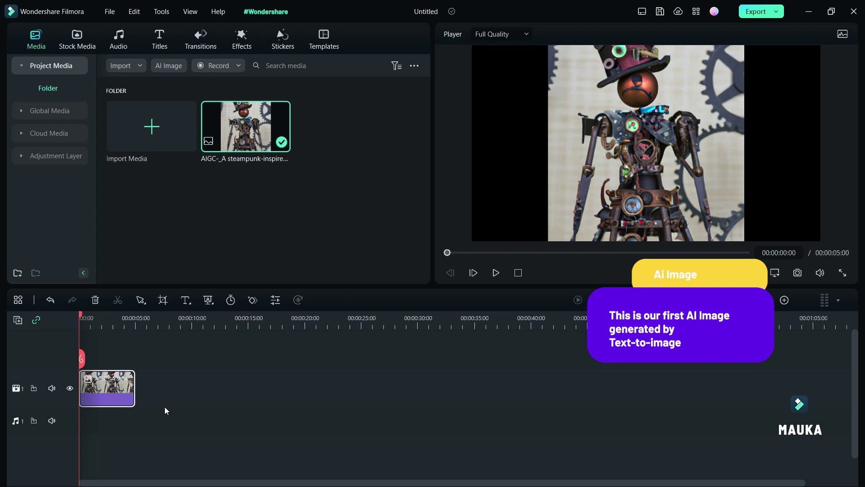
pyautogui.moveTo(116, 405); pyautogui.dragTo(156, 79)
# Generate a 512x512 AI image from "A fantasy-inspired warrior wielding a magical sword, with a fiery dragon in the background."
pyautogui.click(175, 67)
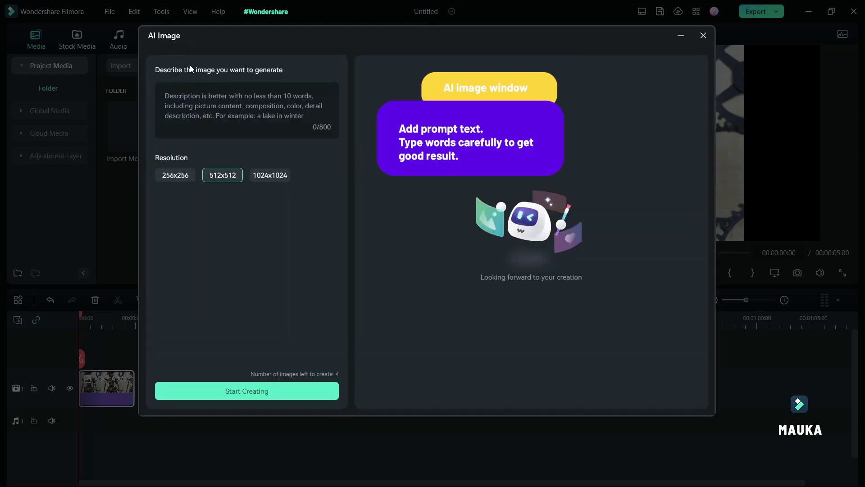
pyautogui.click(247, 116)
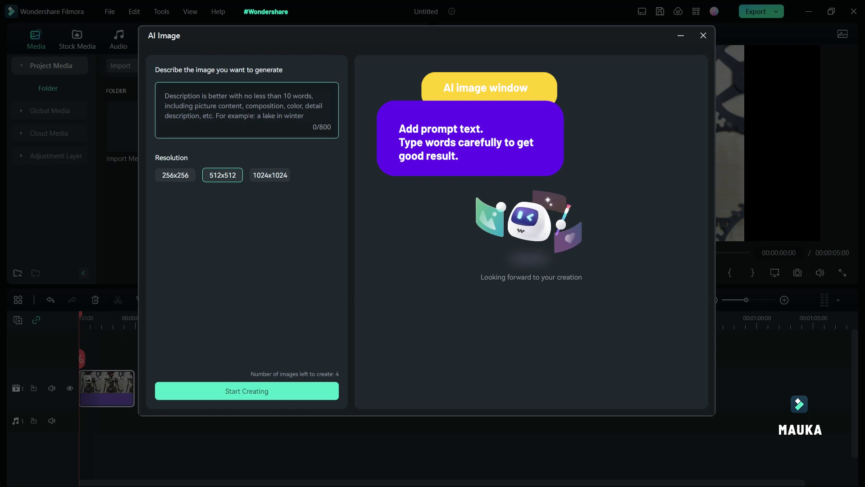
pyautogui.hotkey('ctrl', 'v')
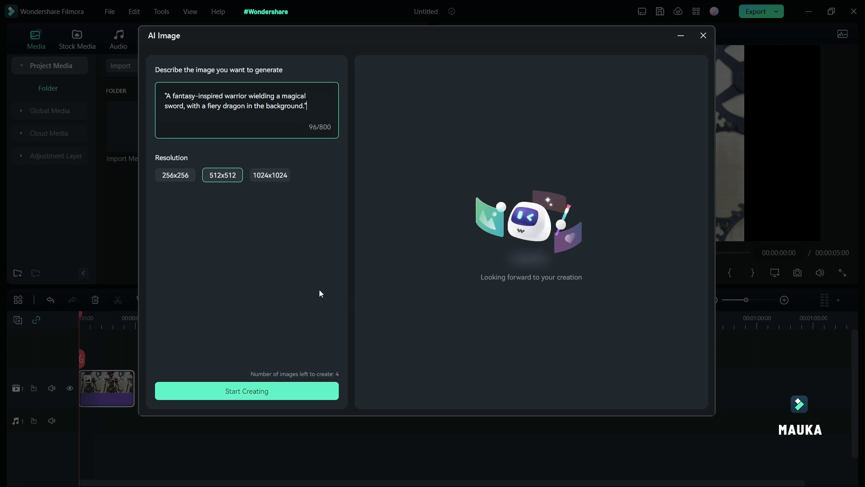
pyautogui.click(306, 314)
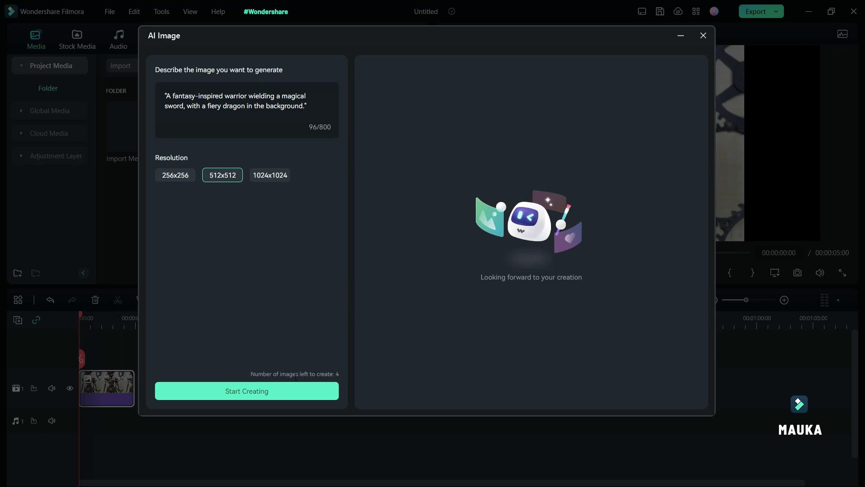
pyautogui.click(273, 396)
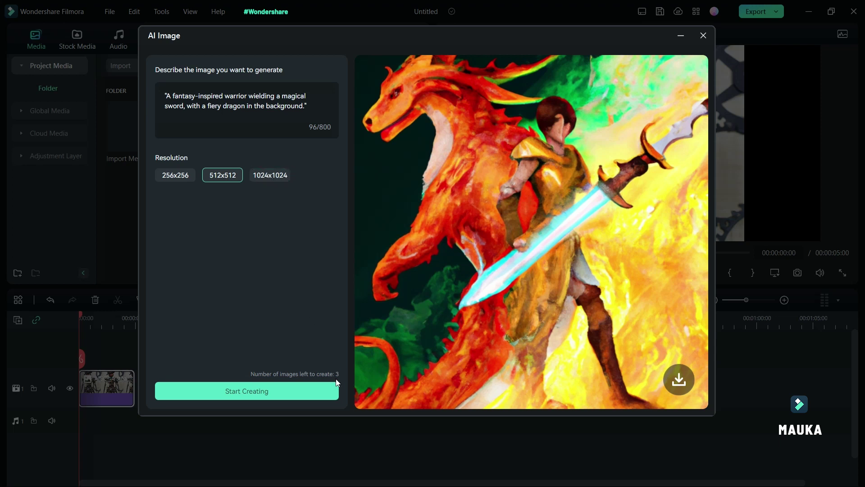
# Choose the 1024x1024 resolution, download the generated warrior image to the project media and preview it
pyautogui.click(271, 179)
pyautogui.click(679, 380)
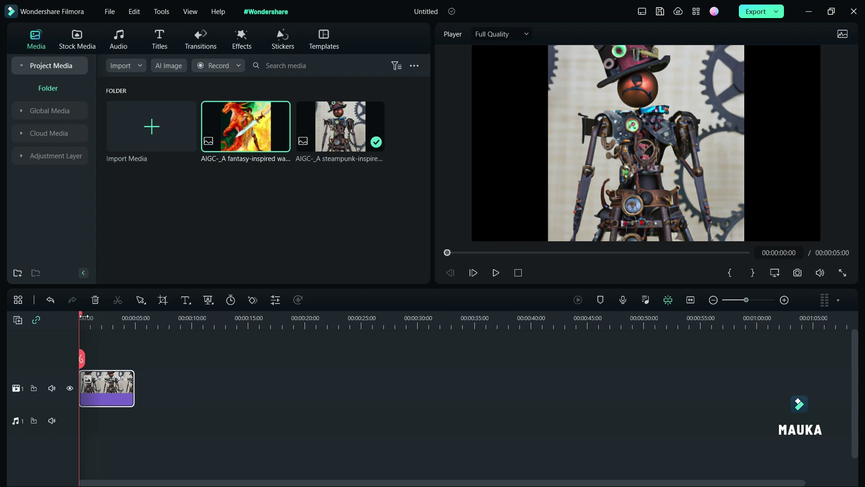
pyautogui.moveTo(83, 317); pyautogui.dragTo(123, 320)
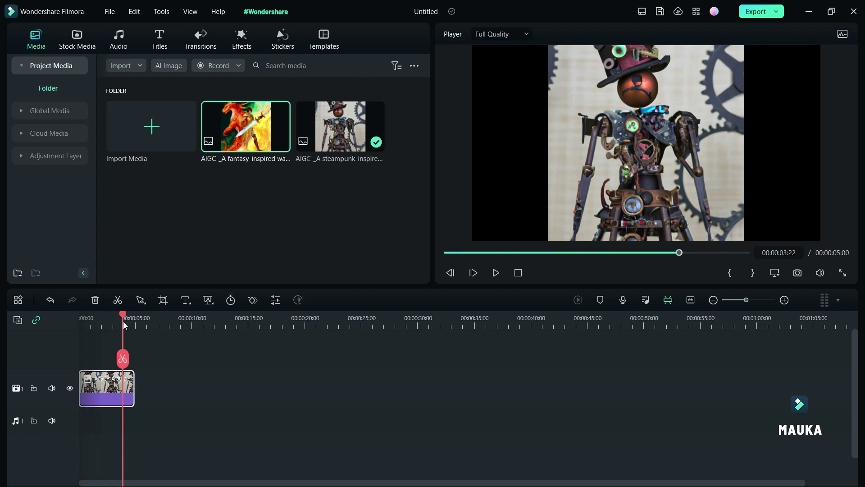
pyautogui.doubleClick(249, 137)
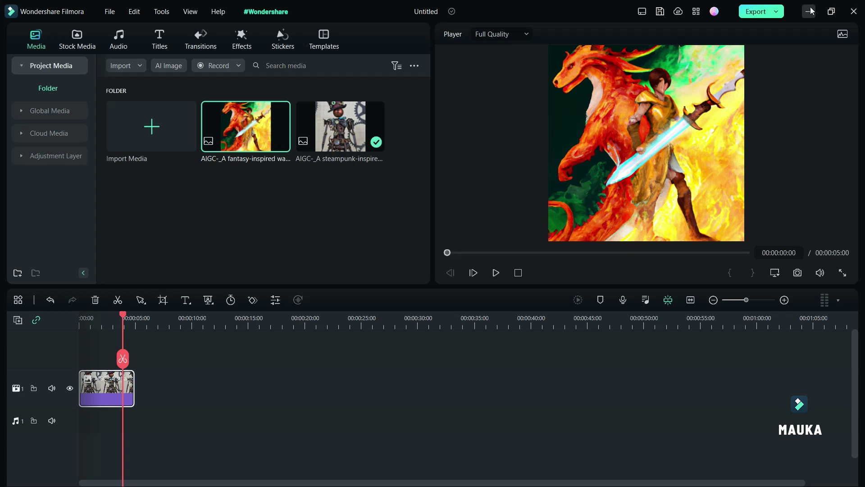
# Generate a 512x512 AI image from "A futuristic city with tall skyscrapers and flying cars zooming through the sky."
pyautogui.click(170, 66)
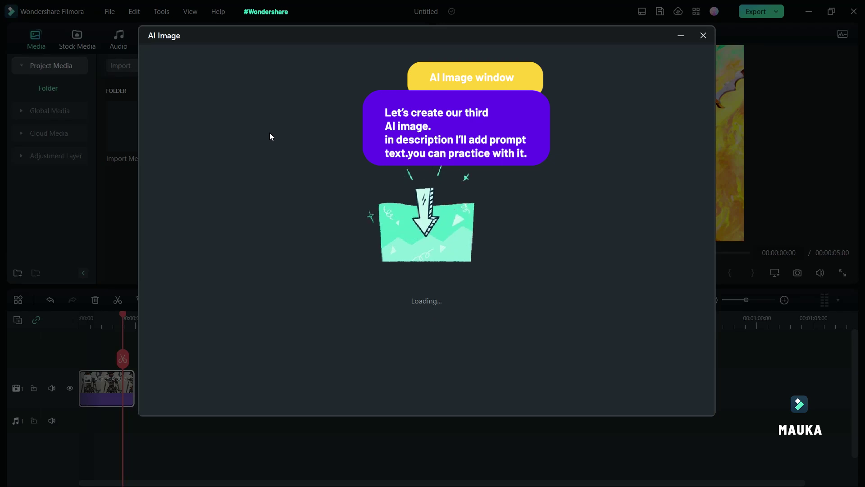
pyautogui.click(270, 136)
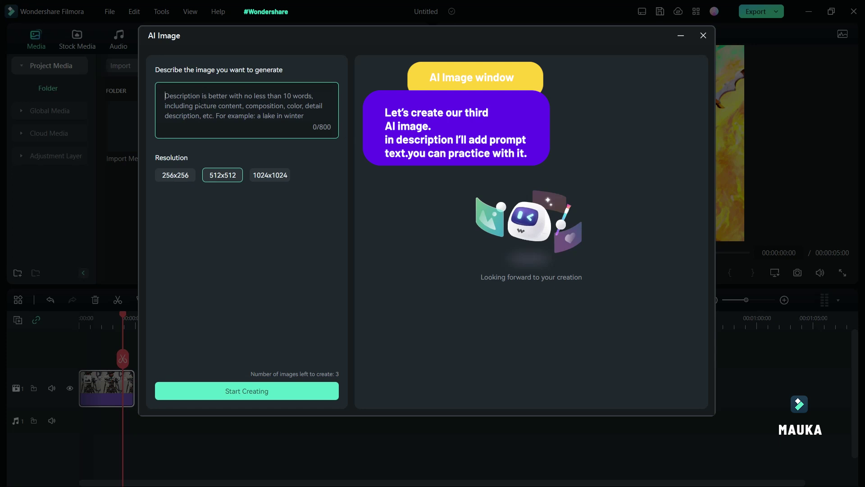
pyautogui.write('"A futuristic city with tall skyscrapers and flying cars zooming through the sky."')
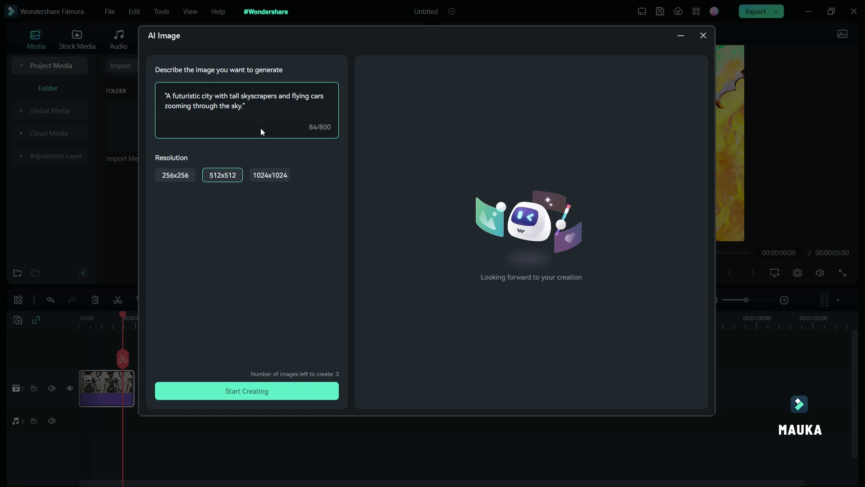
pyautogui.click(257, 398)
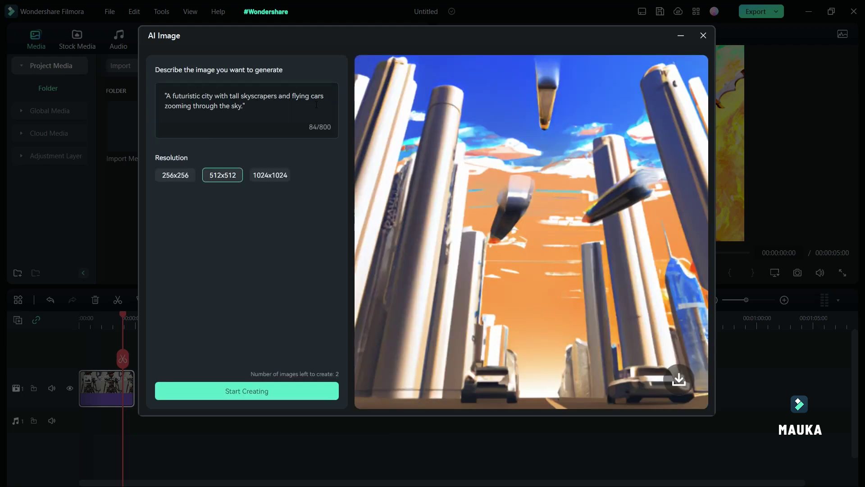
# Choose the 1024x1024 resolution, download the generated futuristic city image to the project media and preview it
pyautogui.click(275, 177)
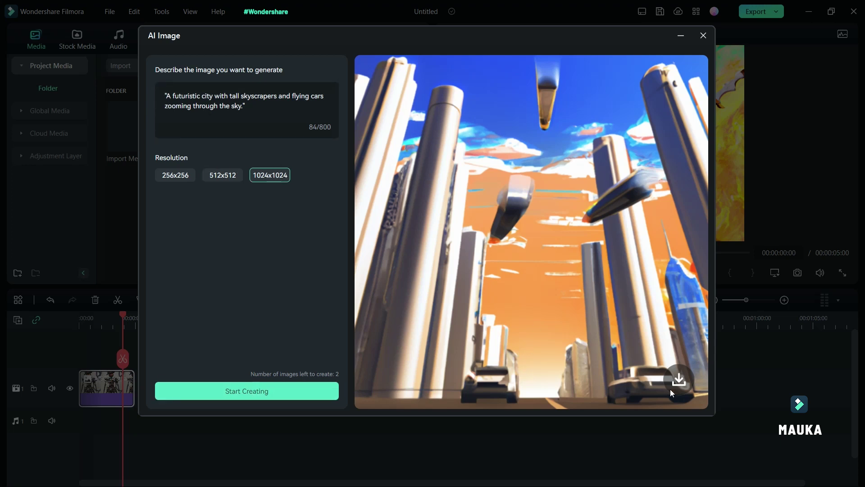
pyautogui.click(678, 380)
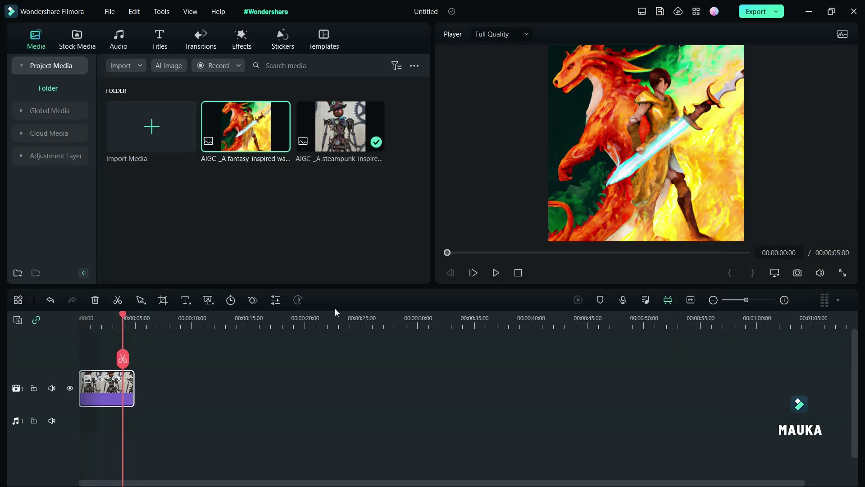
pyautogui.doubleClick(237, 145)
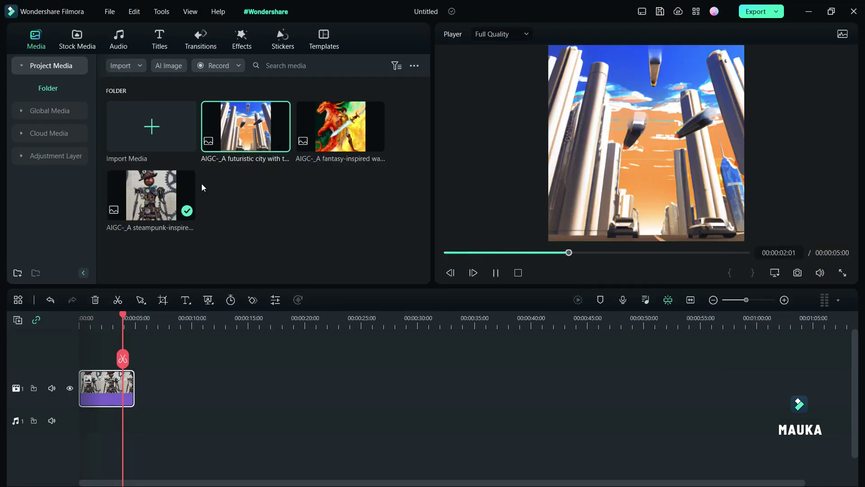
# Place the warrior image and the futuristic city image after the robot clip on video track 1, and scrub to 00:00:11:02
pyautogui.click(376, 142)
pyautogui.moveTo(245, 126); pyautogui.dragTo(205, 397)
pyautogui.moveTo(104, 318); pyautogui.dragTo(204, 321)
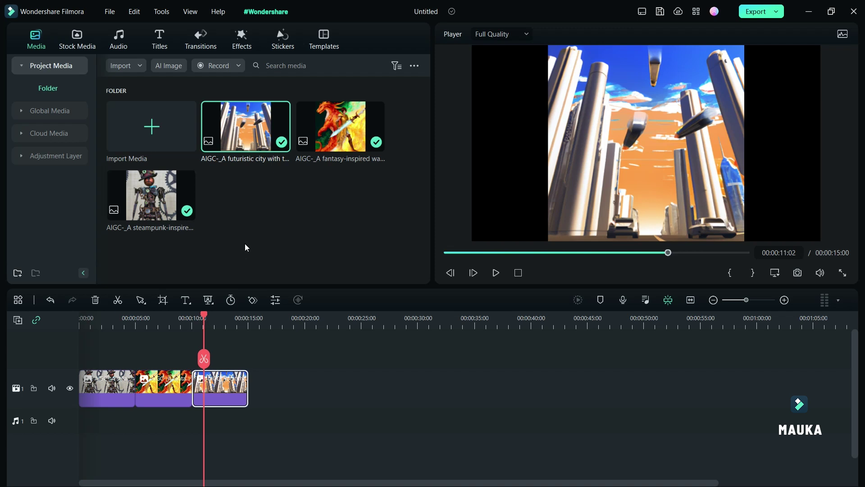
# From the export settings' name field, use AI Copywriting to generate a title from "Title for Ai image tool for youtube channel."
pyautogui.click(773, 17)
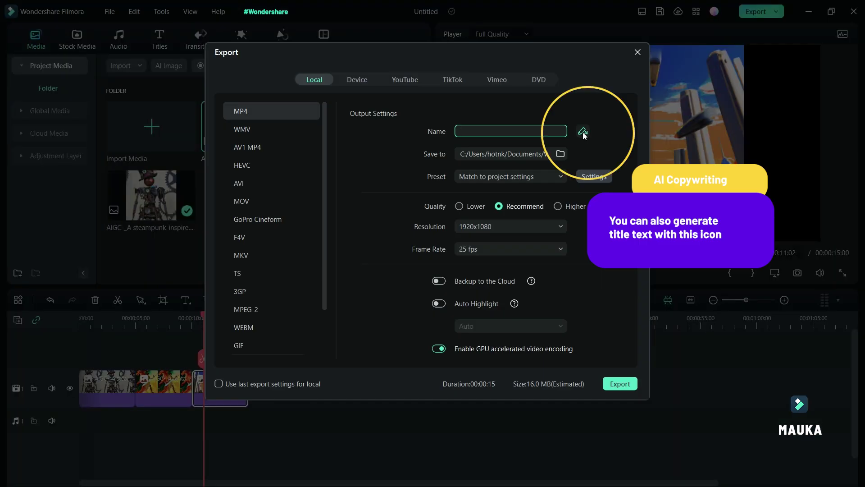
pyautogui.click(582, 131)
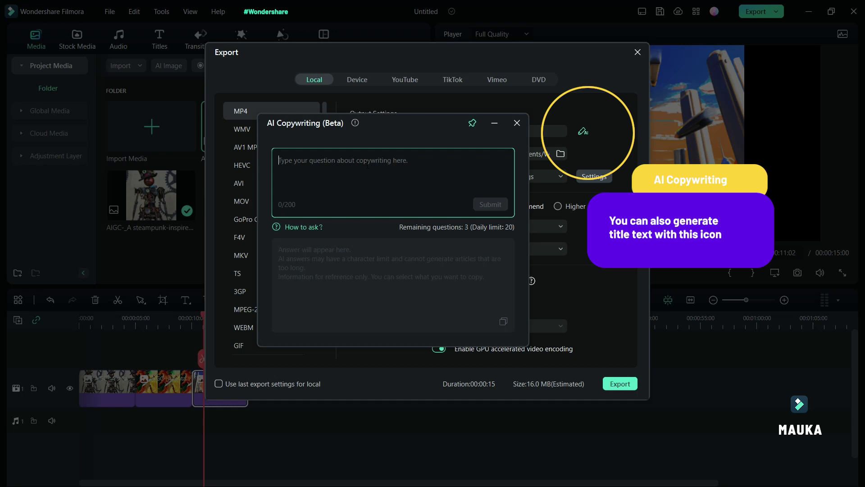
pyautogui.write('Title f')
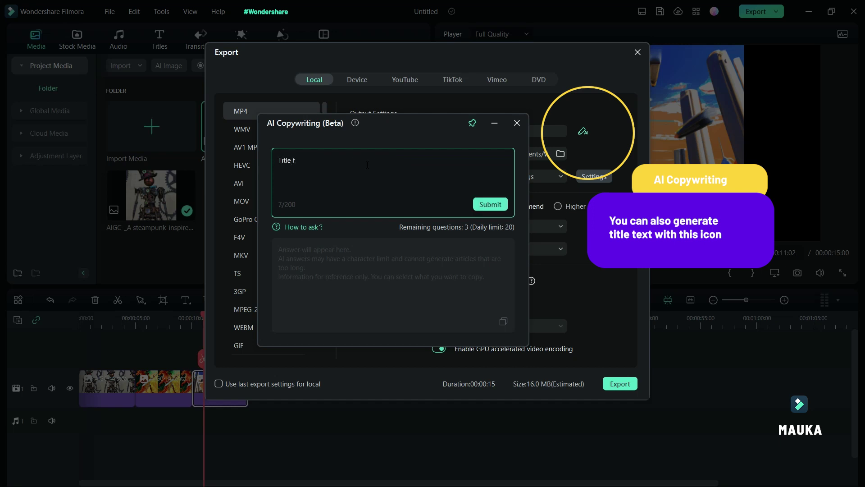
pyautogui.write('or Ai image')
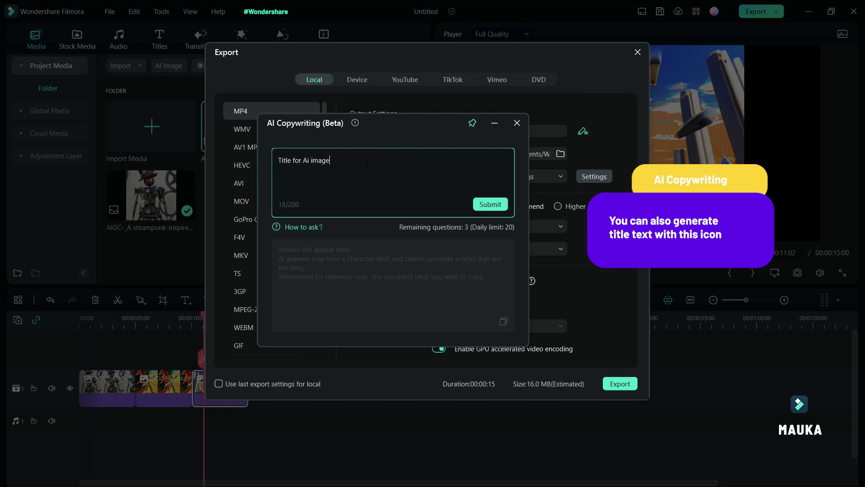
pyautogui.write(' tool for youtube channel.')
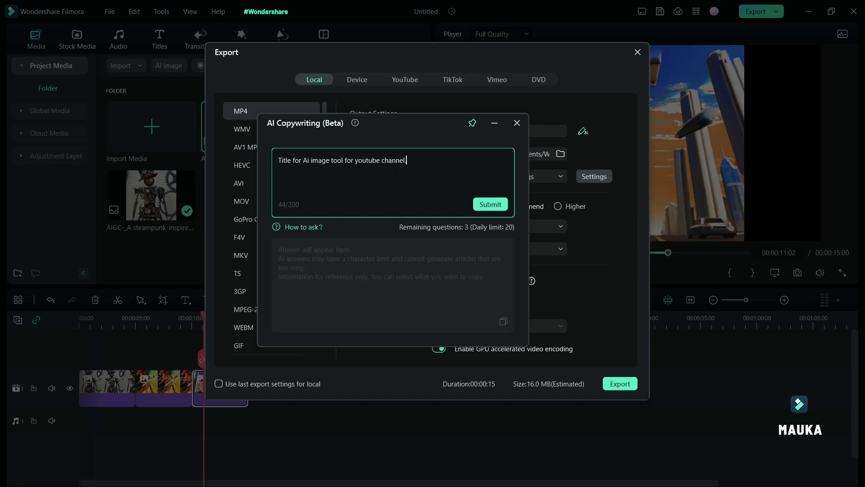
pyautogui.press('Return')
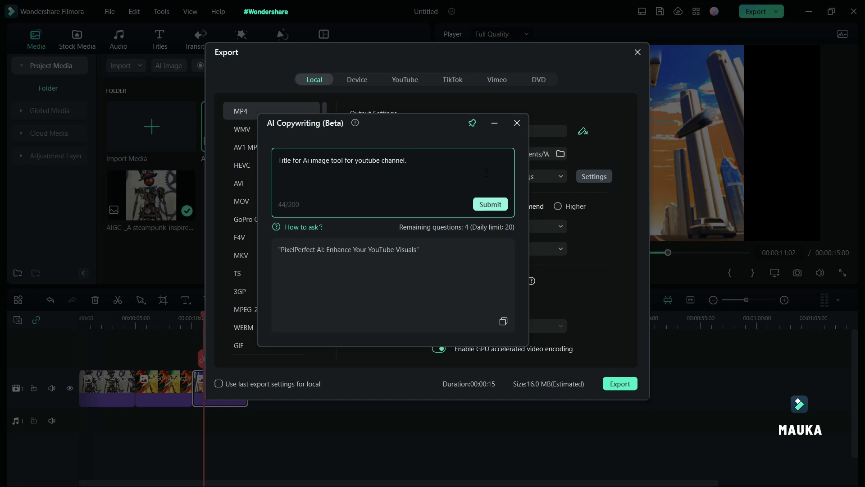
# Close AI Copywriting, name the video "Ai images", and export it as MP4 with Higher quality
pyautogui.click(517, 122)
pyautogui.write('Ai')
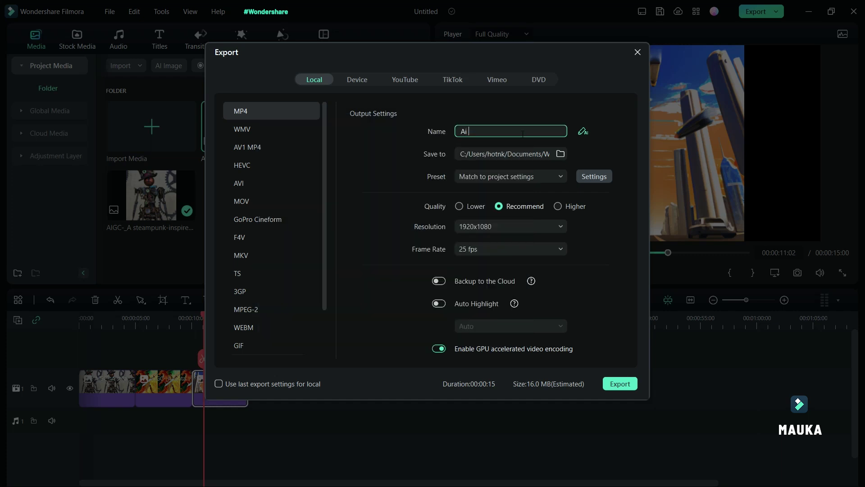
pyautogui.write(' images')
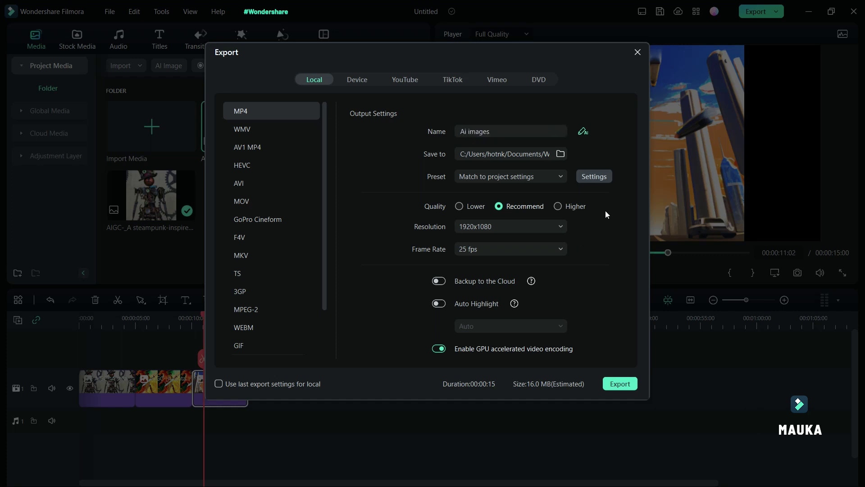
pyautogui.click(559, 206)
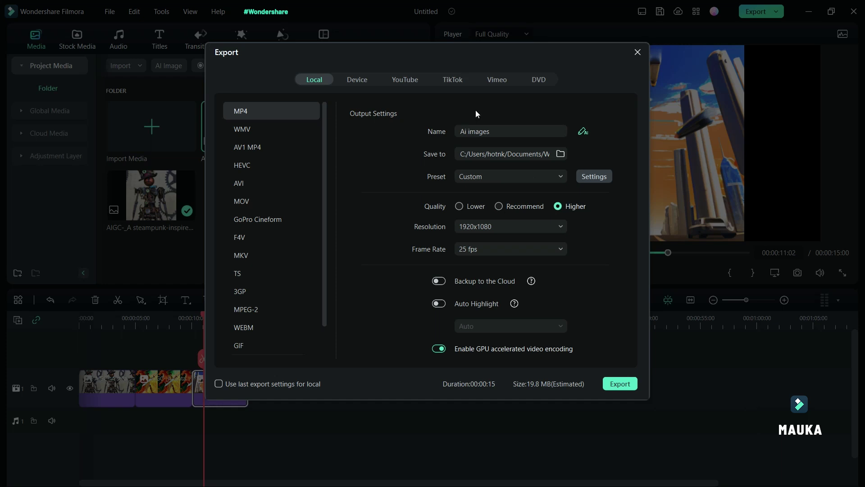
pyautogui.click(506, 131)
pyautogui.click(611, 152)
pyautogui.click(619, 384)
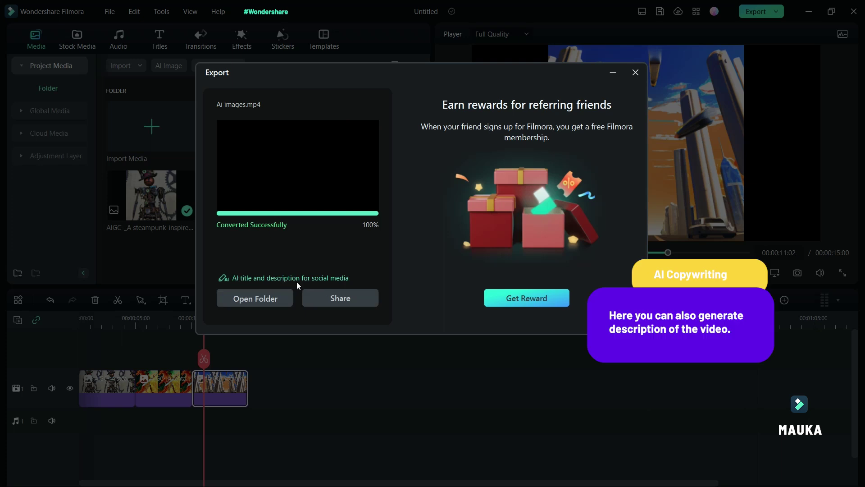
# Generate a social media description for the exported video with the AI Copywriting request "write description about AI tool"
pyautogui.click(235, 281)
pyautogui.click(361, 176)
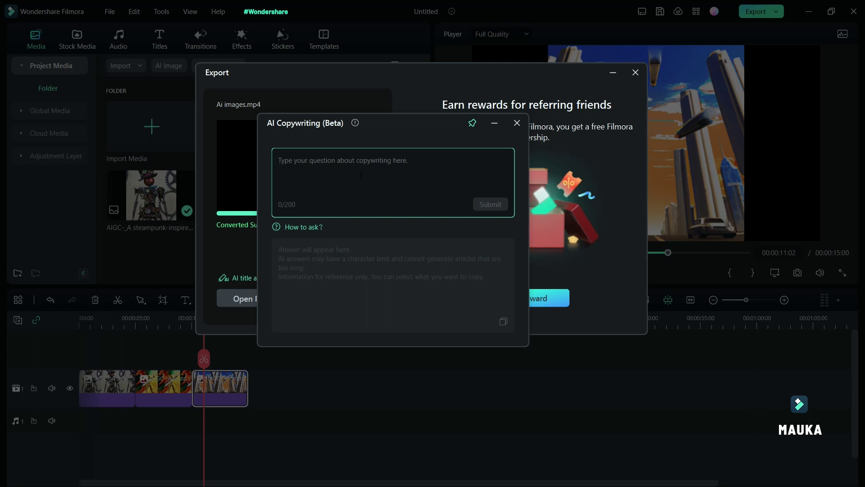
pyautogui.write('wri')
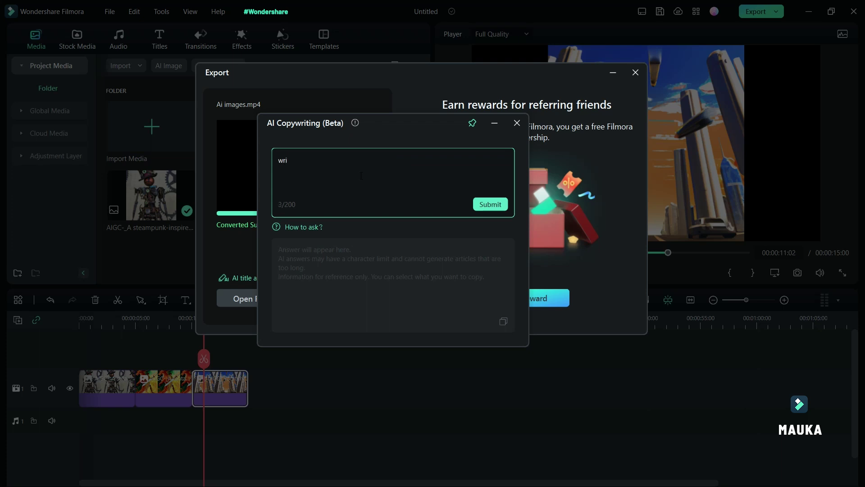
pyautogui.write('te description')
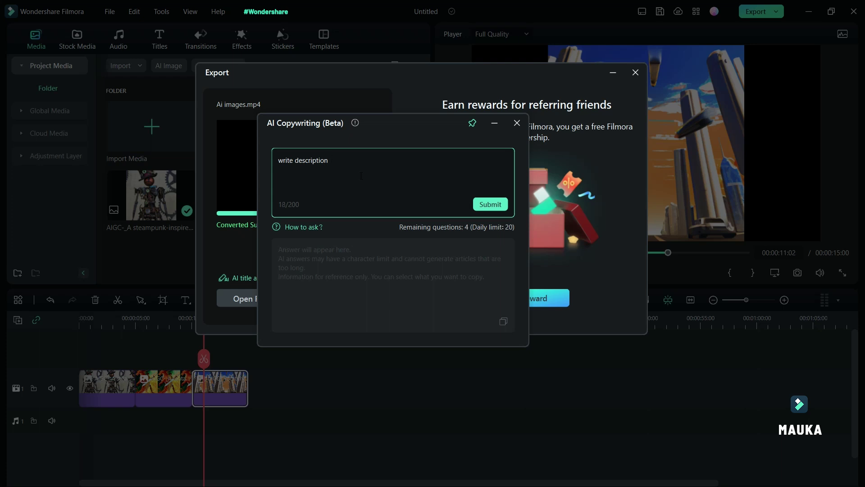
pyautogui.write(' about AI tool')
pyautogui.click(489, 205)
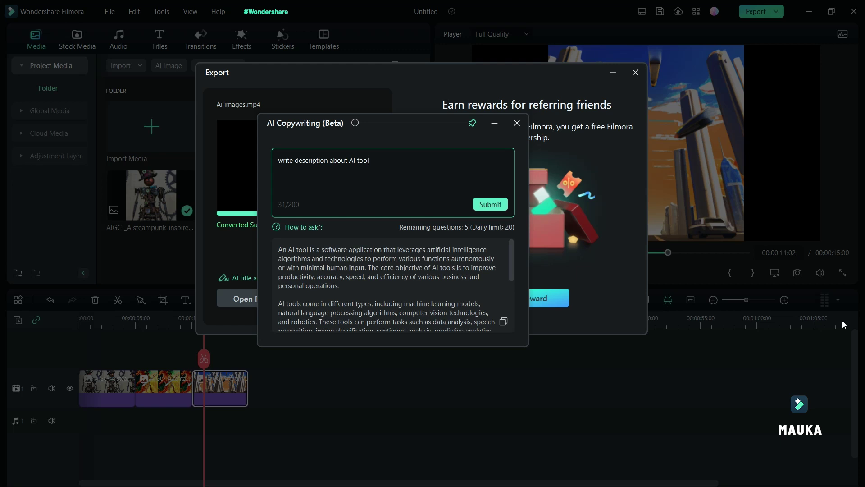
# Read through and copy the generated AI tool description, and close the AI Copywriting and Export windows
pyautogui.scroll(-5, 468, 288)
pyautogui.scroll(5, 469, 288)
pyautogui.scroll(-5, 469, 288)
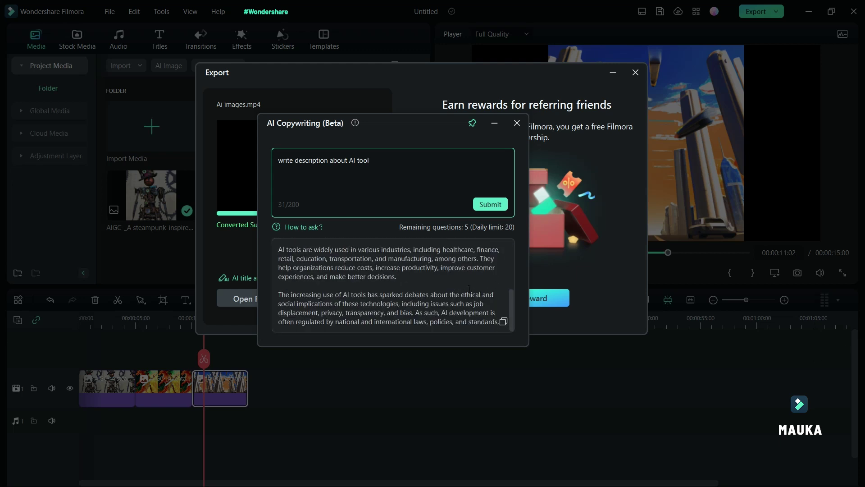
pyautogui.click(504, 322)
pyautogui.click(503, 321)
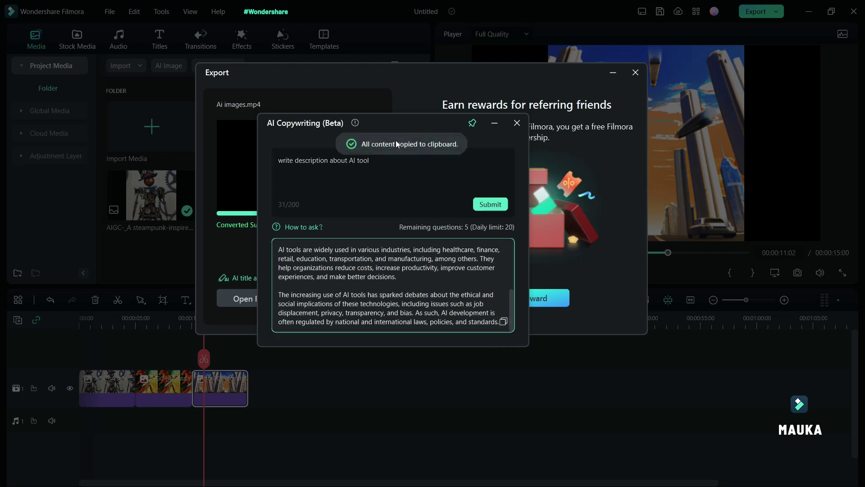
pyautogui.click(517, 123)
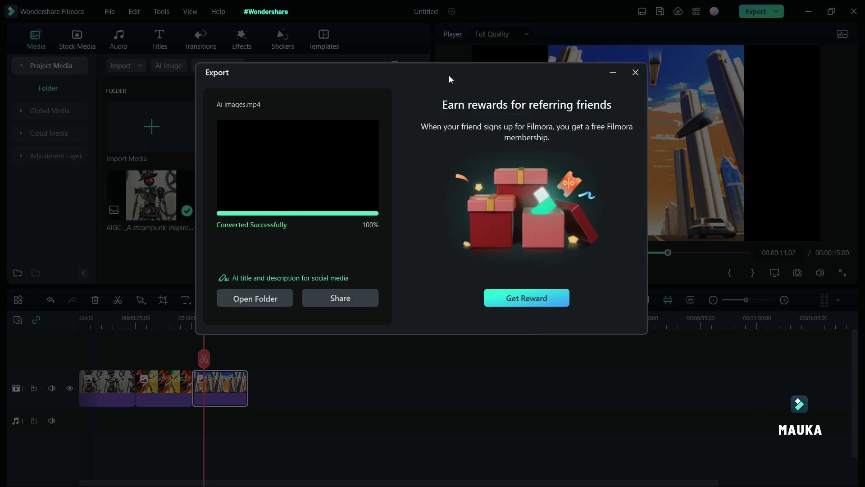
pyautogui.click(636, 122)
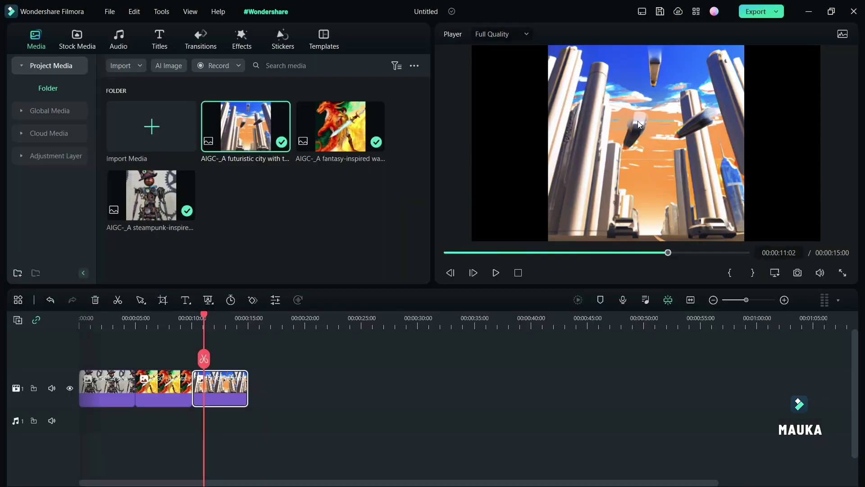
pyautogui.moveTo(204, 318); pyautogui.dragTo(184, 320)
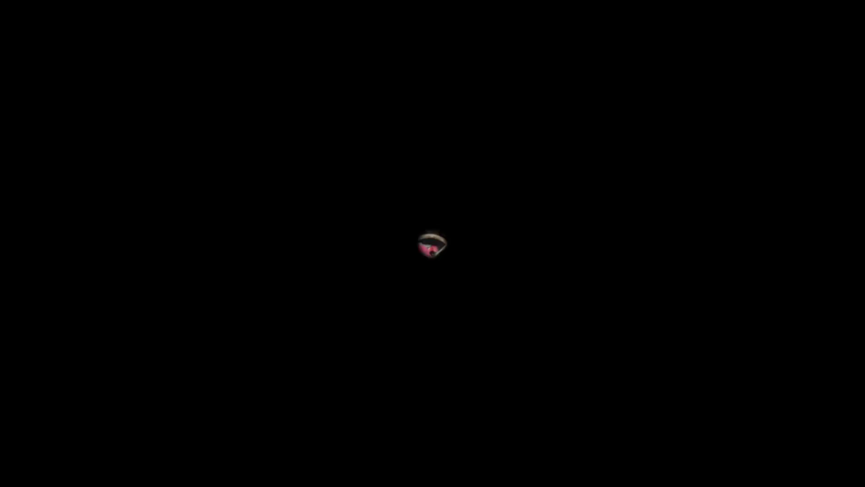